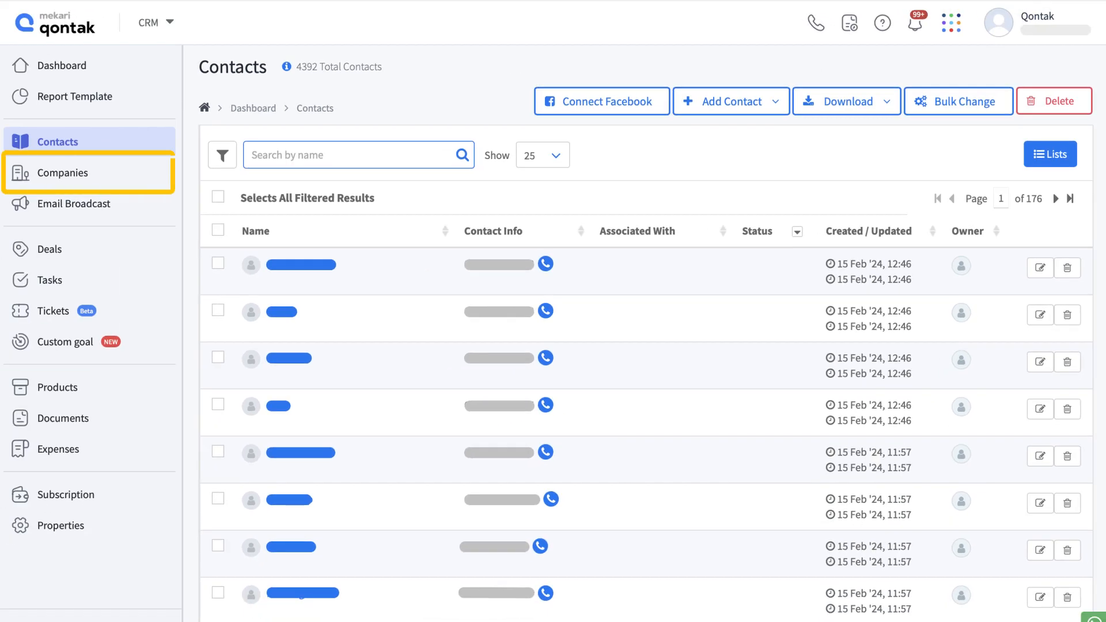
Show the Companies list with its 3 companies, owners and creation/update dates
click(62, 172)
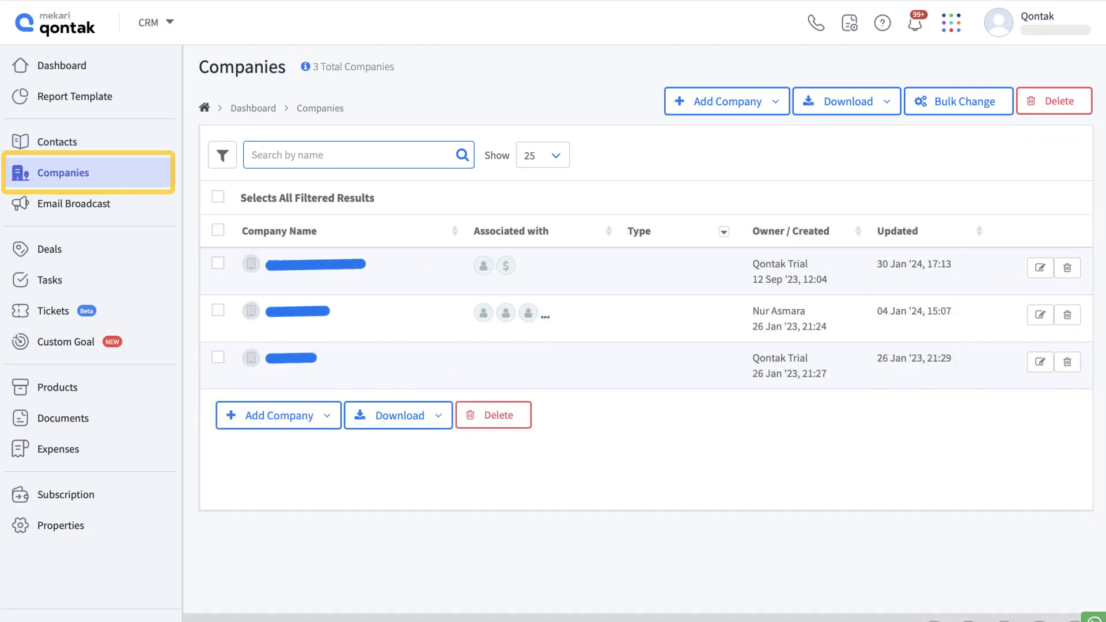